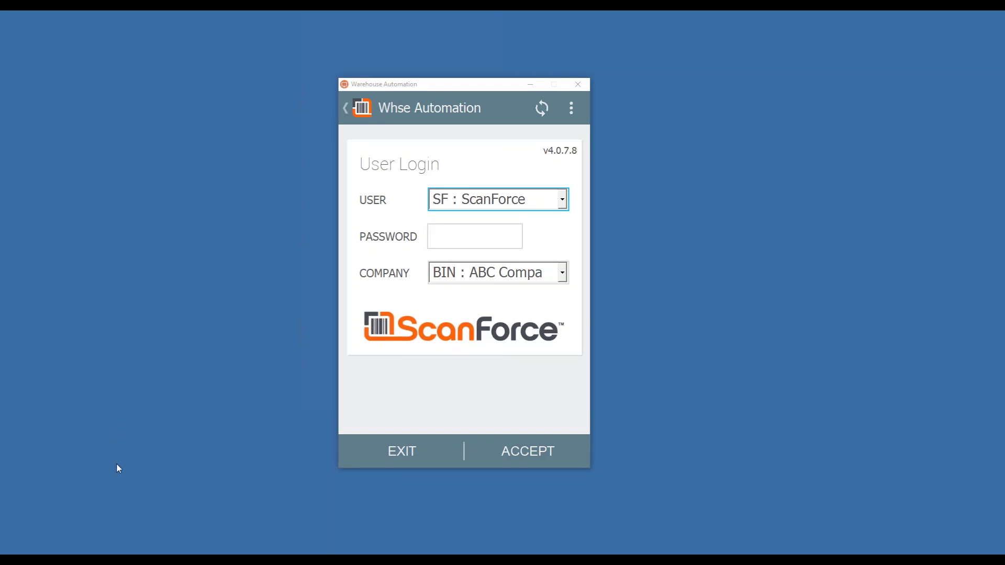
Step: Log in, go to SO Picking, and load sales order 0000226 for picking
{"action": "left_click", "coordinate": [534, 454]}
{"action": "left_click", "coordinate": [474, 251]}
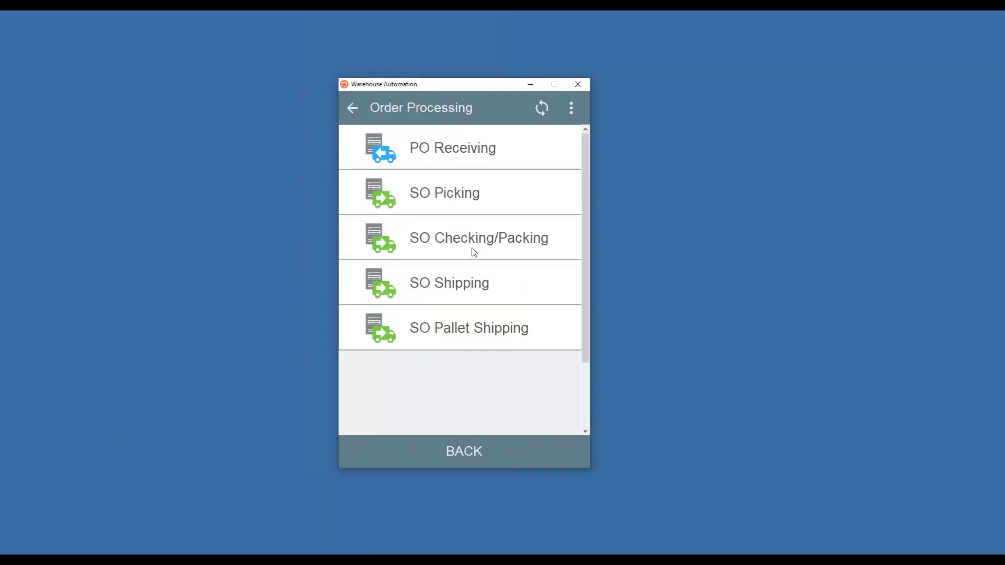
{"action": "left_click", "coordinate": [450, 198]}
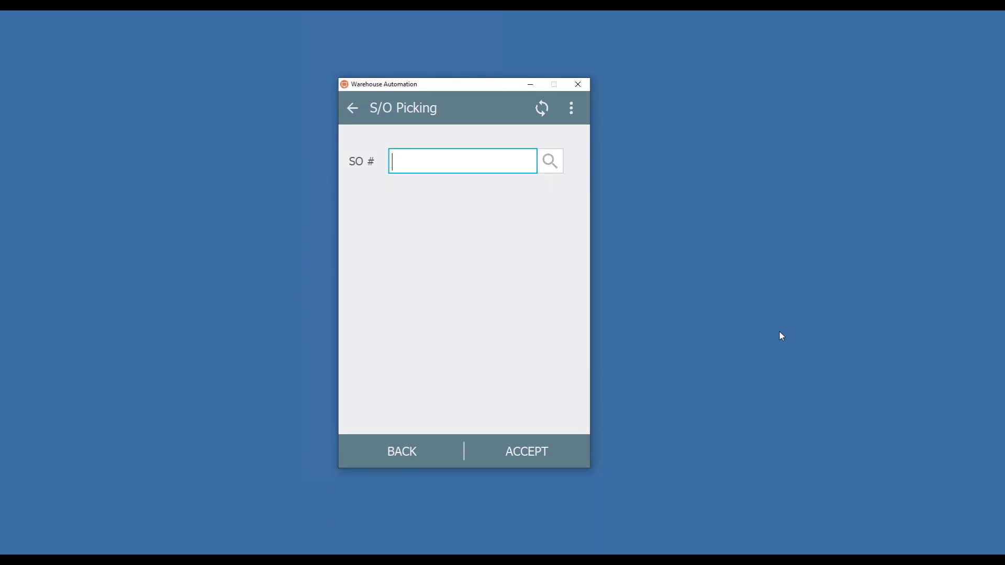
{"action": "type", "text": "0000226"}
{"action": "key", "text": "Return"}
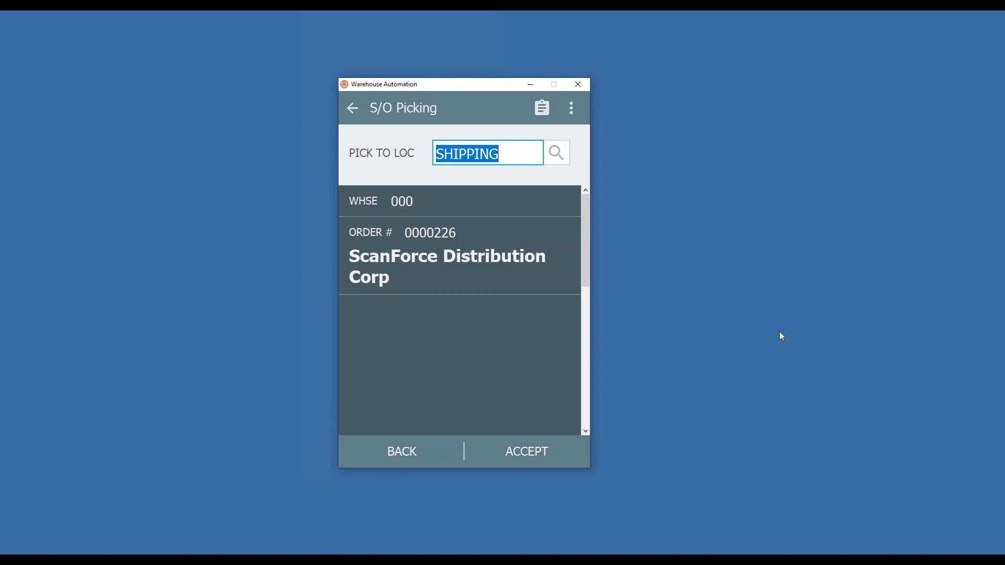
Step: Accept SHIPPING as the pick-to location to begin package 1
{"action": "left_click", "coordinate": [558, 446]}
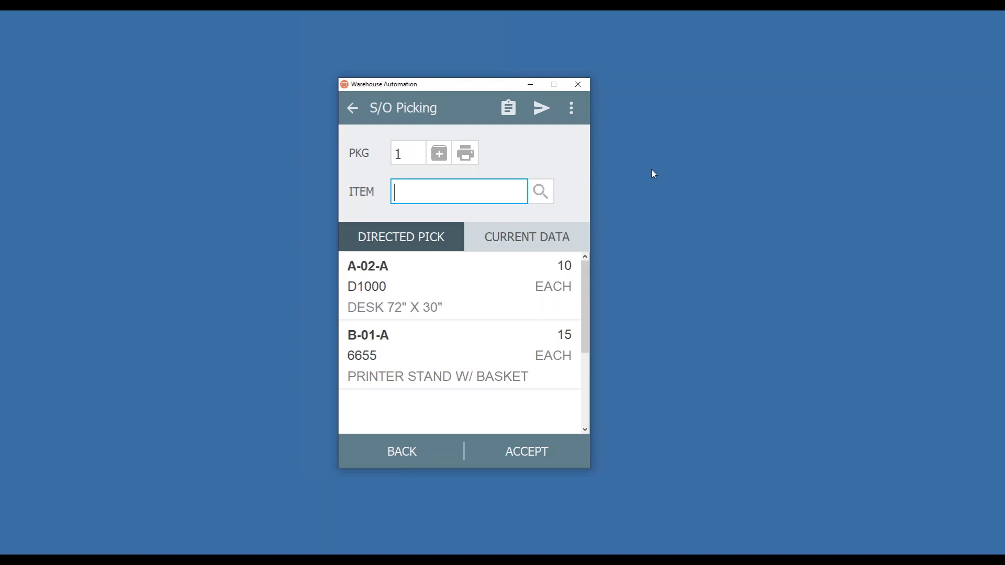
Step: Pick 10 D1000 desks from bin A-02-A into package 1
{"action": "type", "text": "D1000"}
{"action": "key", "text": "Return"}
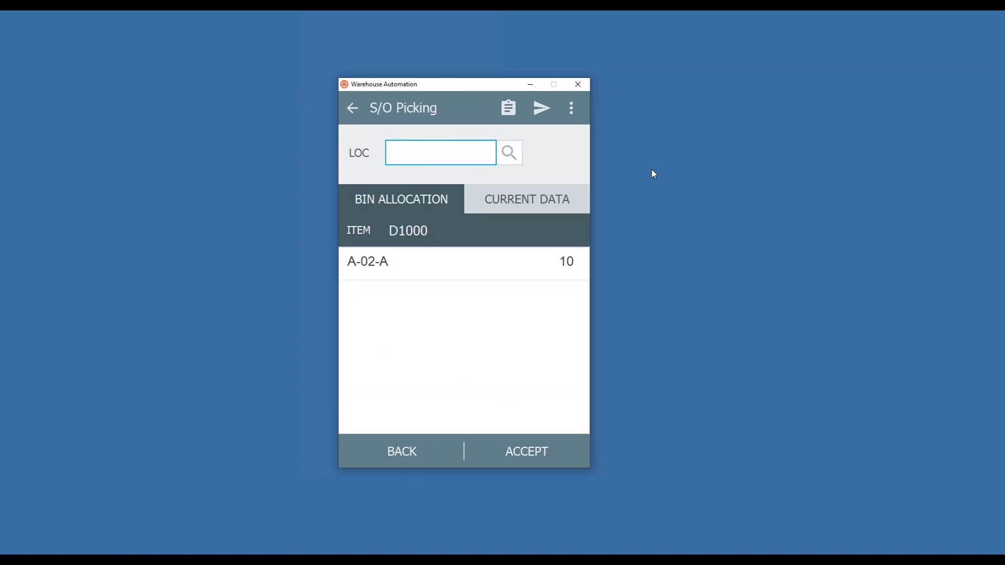
{"action": "type", "text": "A-02-A"}
{"action": "key", "text": "Return"}
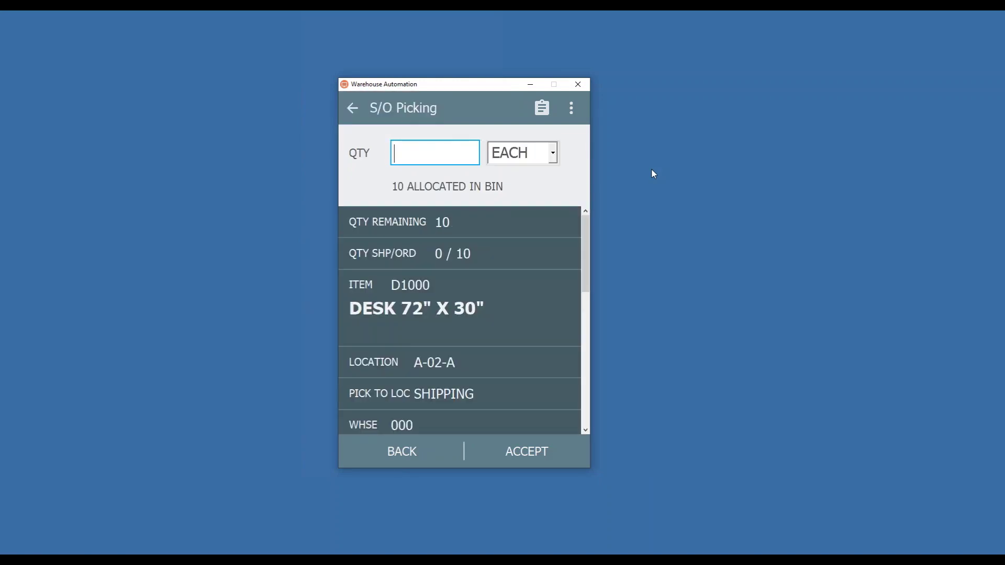
{"action": "type", "text": "10"}
{"action": "key", "text": "Return"}
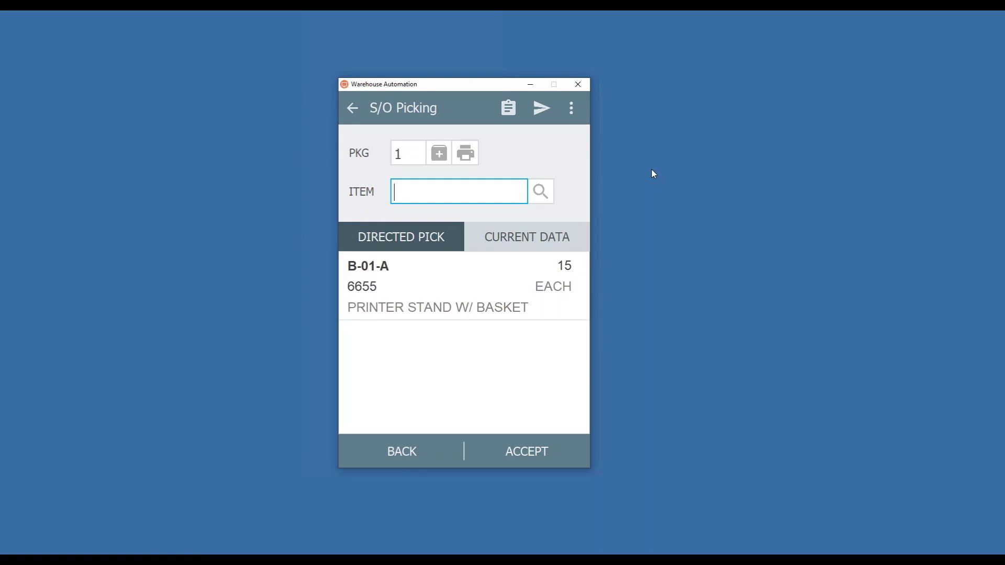
Step: Pick 5 printer stands (6655) from bin B-01-A into package 1
{"action": "type", "text": "6655"}
{"action": "key", "text": "Return"}
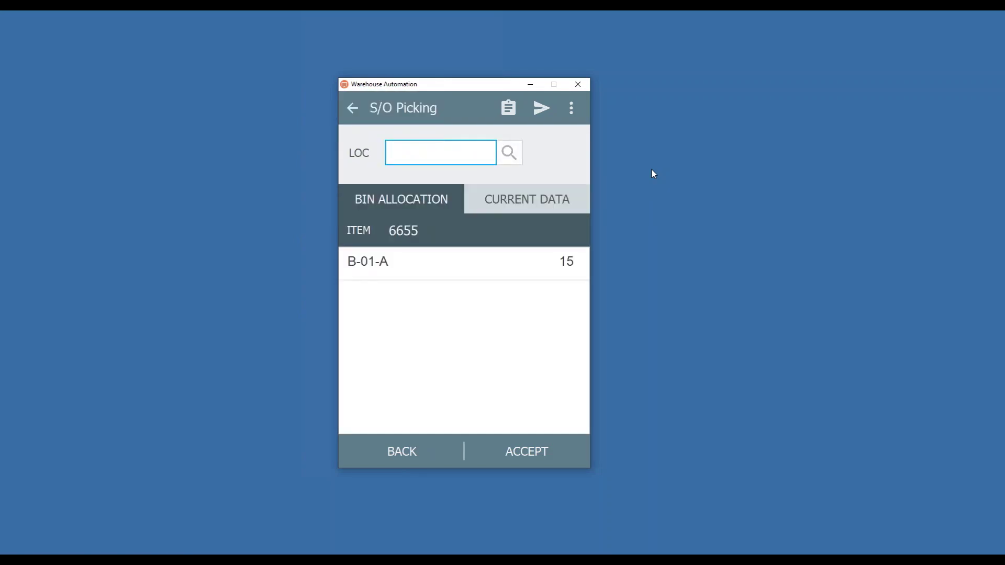
{"action": "type", "text": "B-01-A"}
{"action": "key", "text": "Return"}
{"action": "type", "text": "5"}
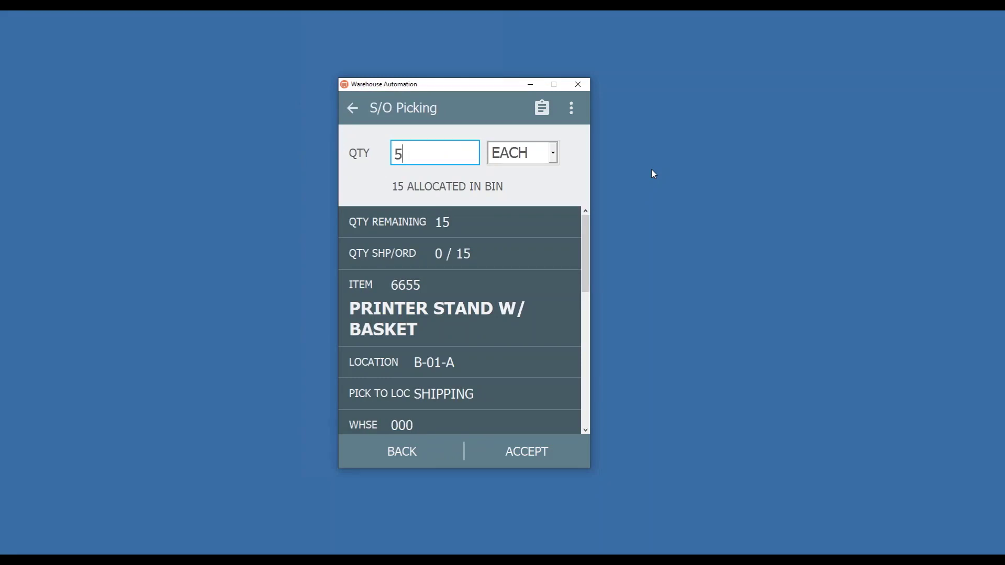
{"action": "key", "text": "Return"}
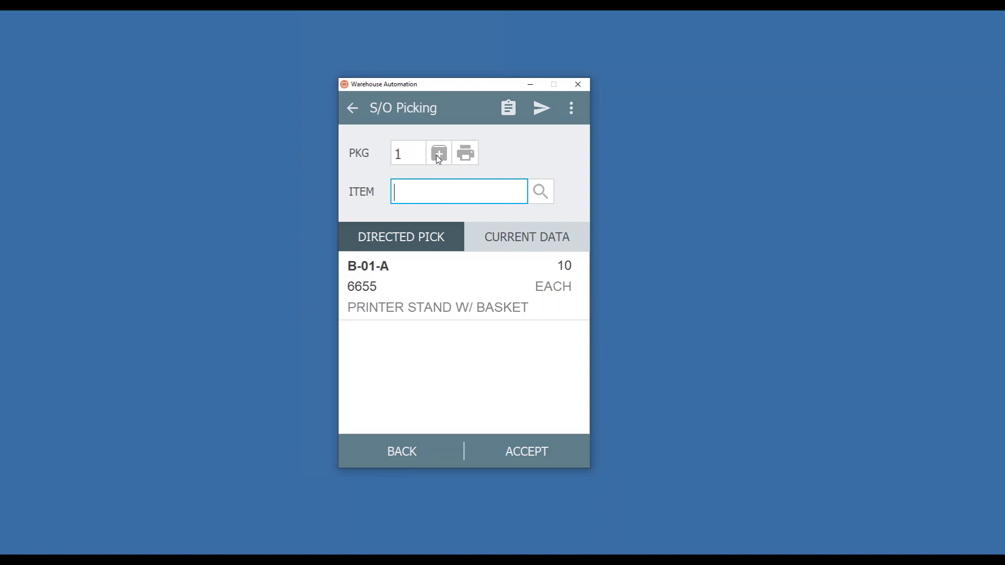
Step: Start package 2, pick 10 of item 6655 from B-01-A, and send the 3 pick records
{"action": "left_click", "coordinate": [437, 154]}
{"action": "type", "text": "6655"}
{"action": "key", "text": "Return"}
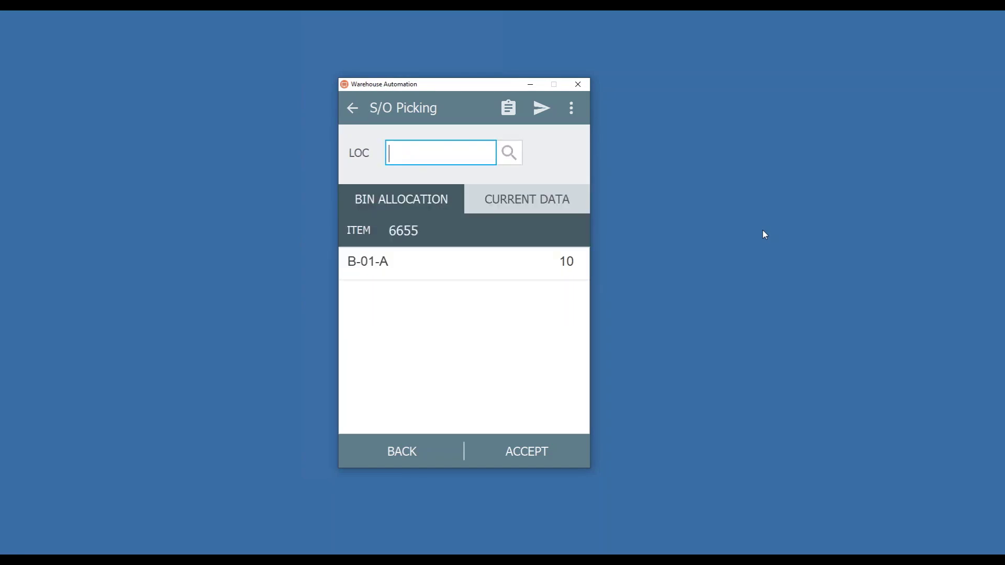
{"action": "type", "text": "B-01-A"}
{"action": "key", "text": "Return"}
{"action": "type", "text": "1"}
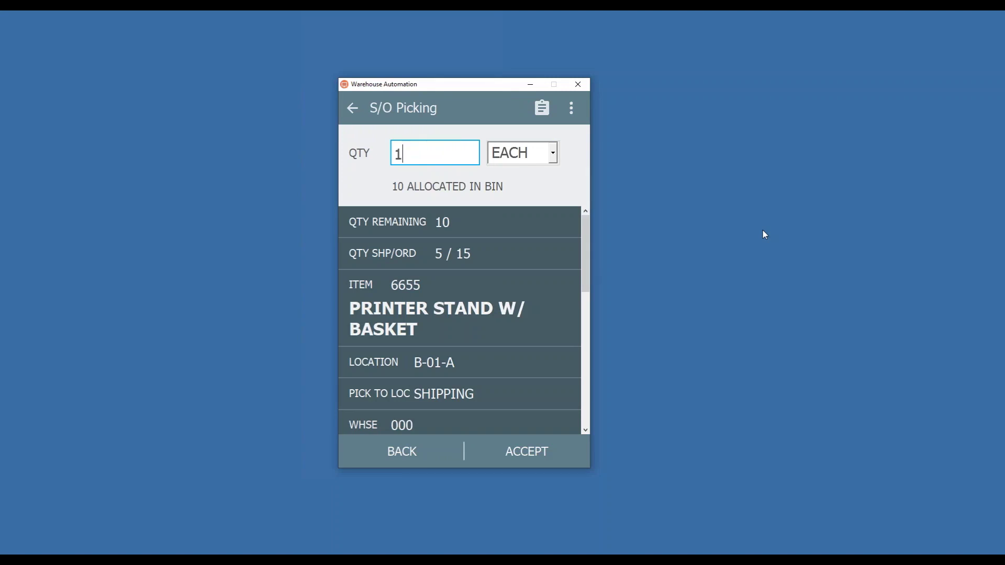
{"action": "type", "text": "0"}
{"action": "key", "text": "Return"}
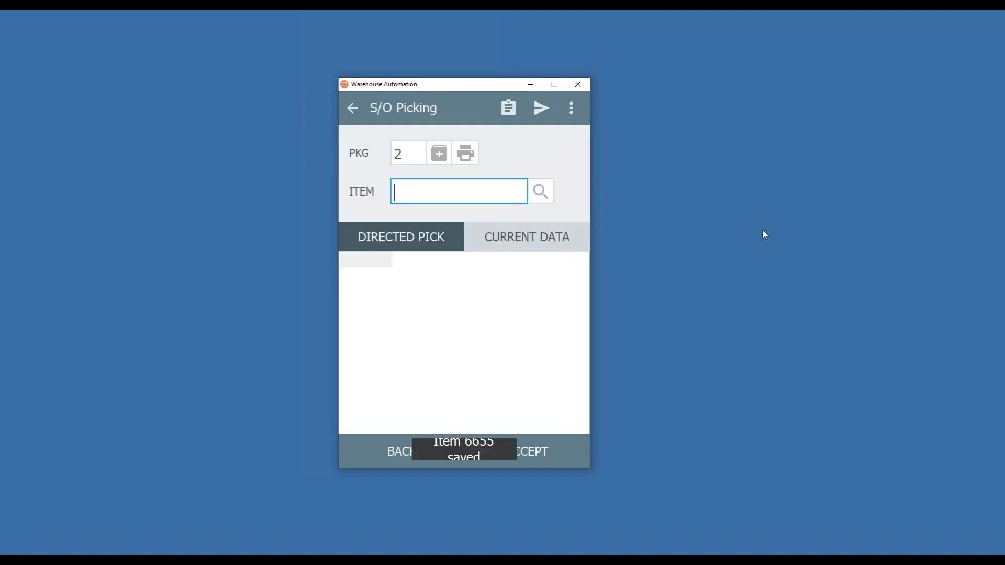
{"action": "left_click", "coordinate": [541, 110]}
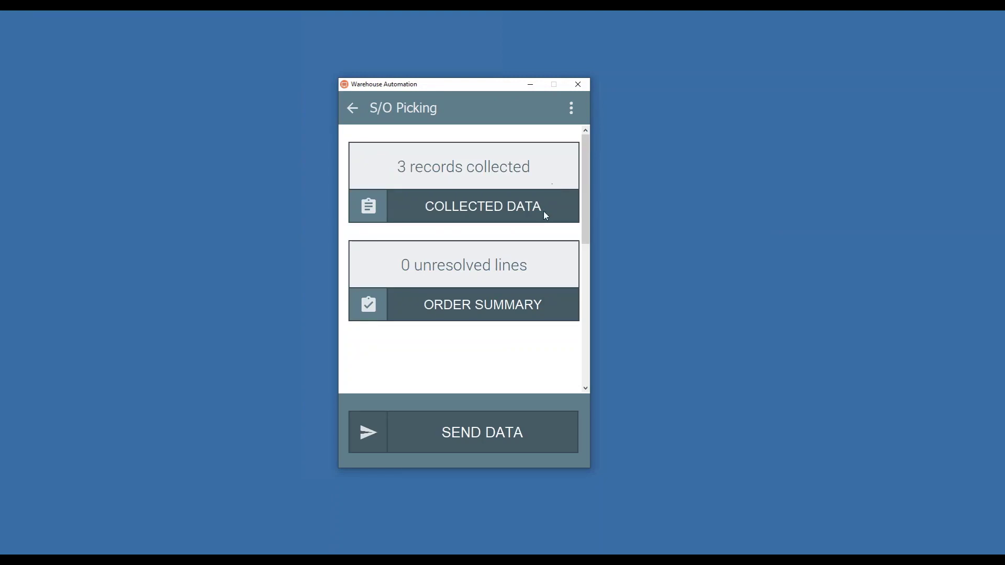
{"action": "left_click", "coordinate": [500, 432]}
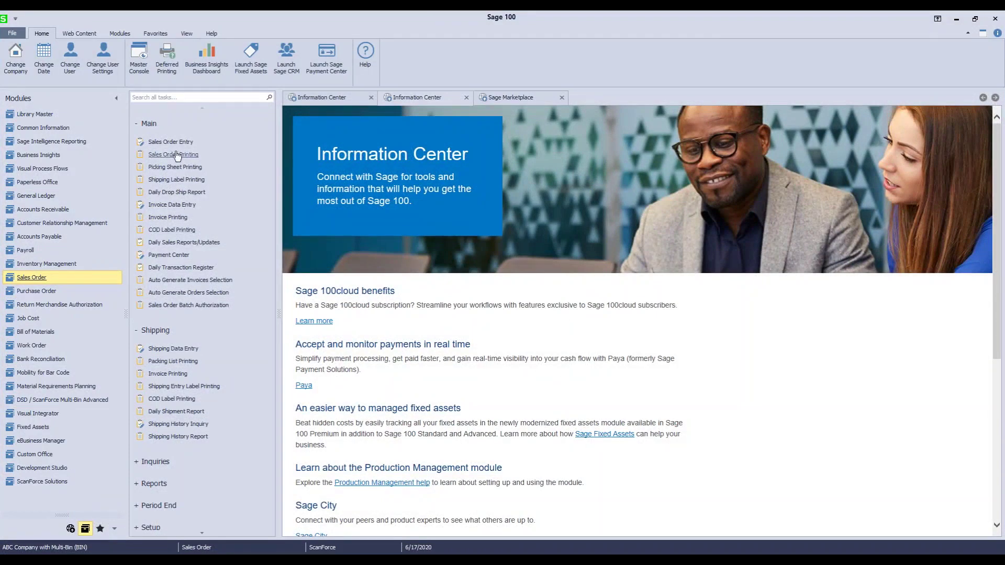
Step: Open sales order 226 in Sales Order Entry and check item 6655's bin distribution
{"action": "left_click", "coordinate": [171, 143]}
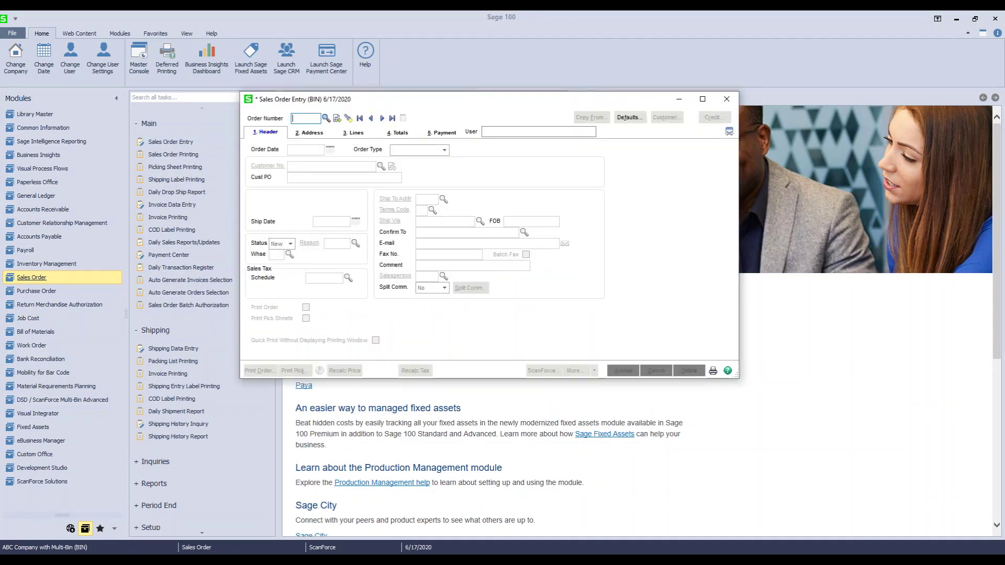
{"action": "type", "text": "226"}
{"action": "key", "text": "Tab"}
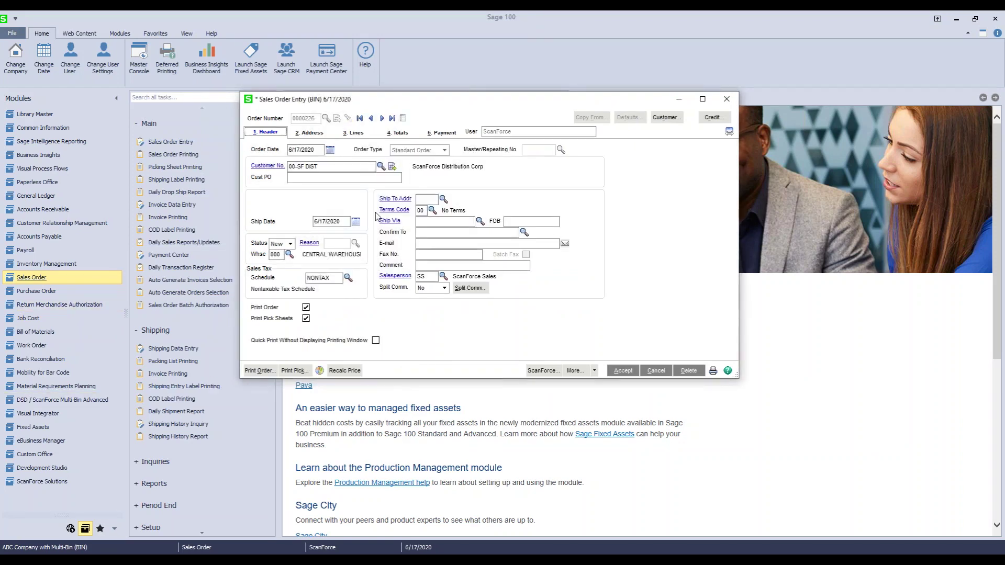
{"action": "left_click", "coordinate": [354, 132]}
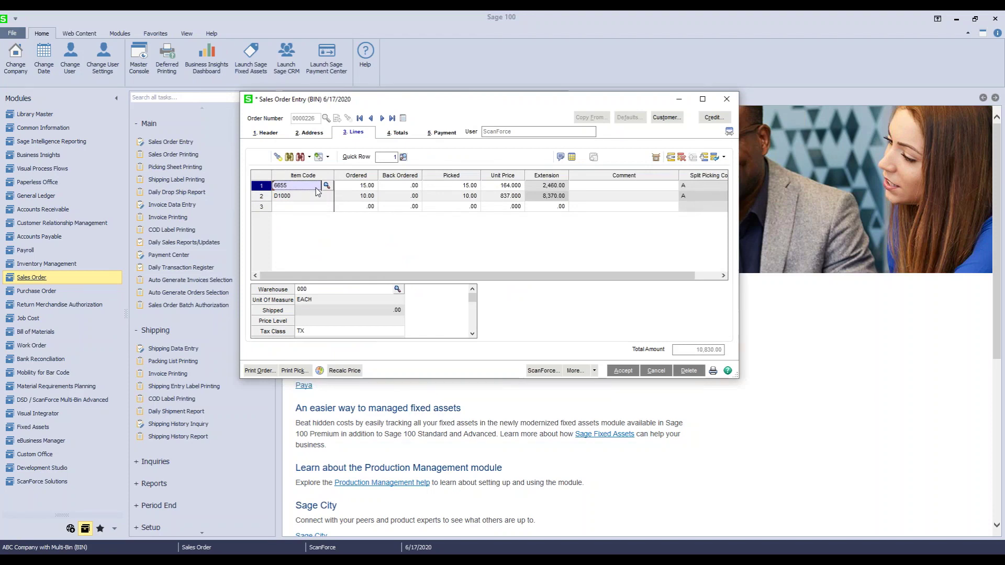
{"action": "left_click", "coordinate": [572, 157]}
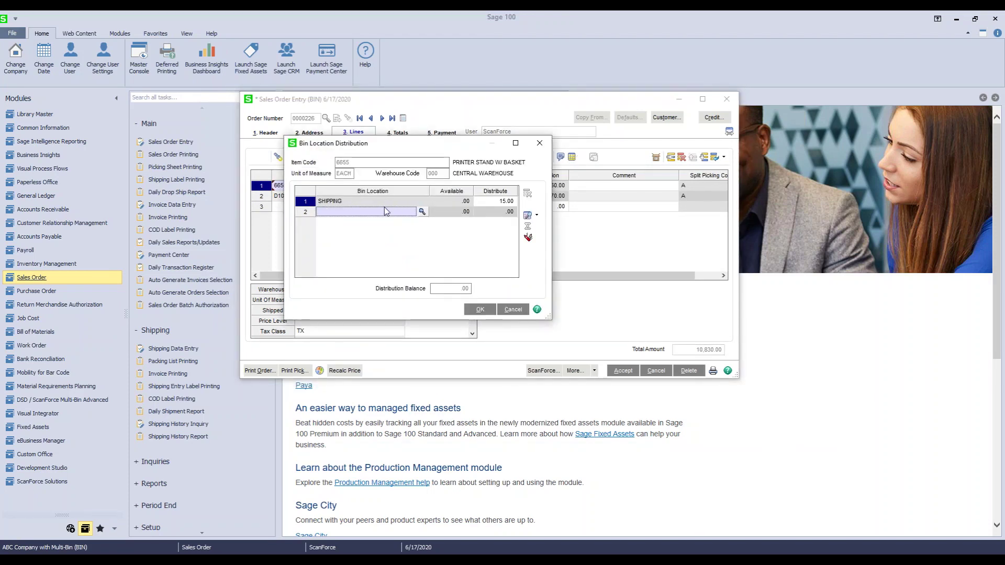
{"action": "left_click", "coordinate": [536, 147]}
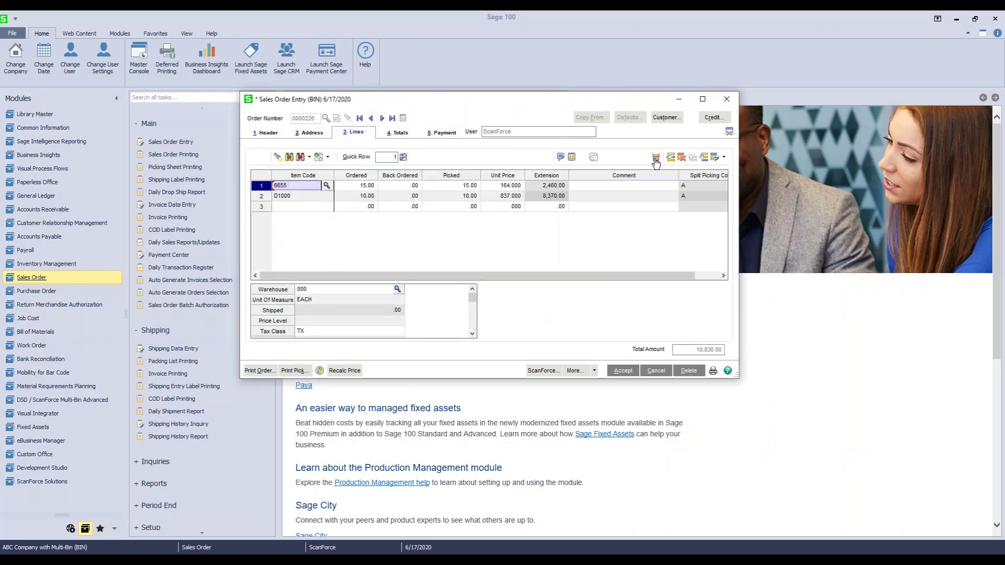
Step: Review the contents of packages 0001 and 0002 in Package Distribution
{"action": "left_click", "coordinate": [656, 160]}
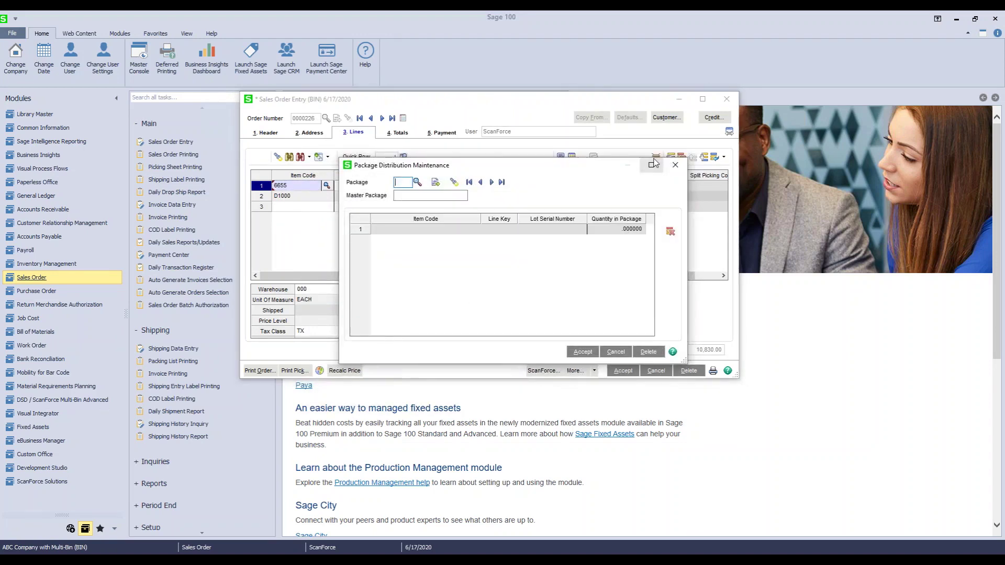
{"action": "left_click", "coordinate": [417, 183]}
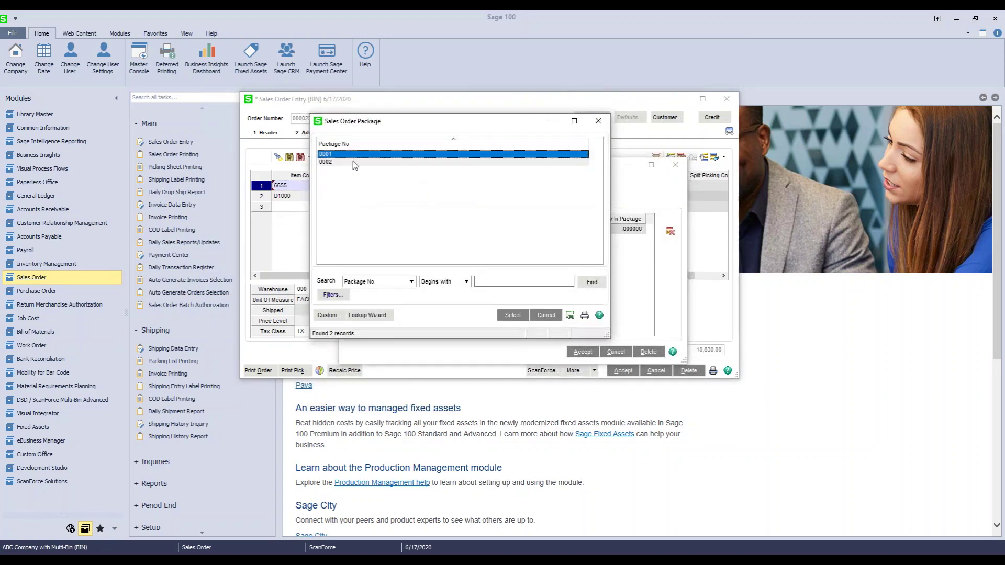
{"action": "left_click", "coordinate": [513, 314]}
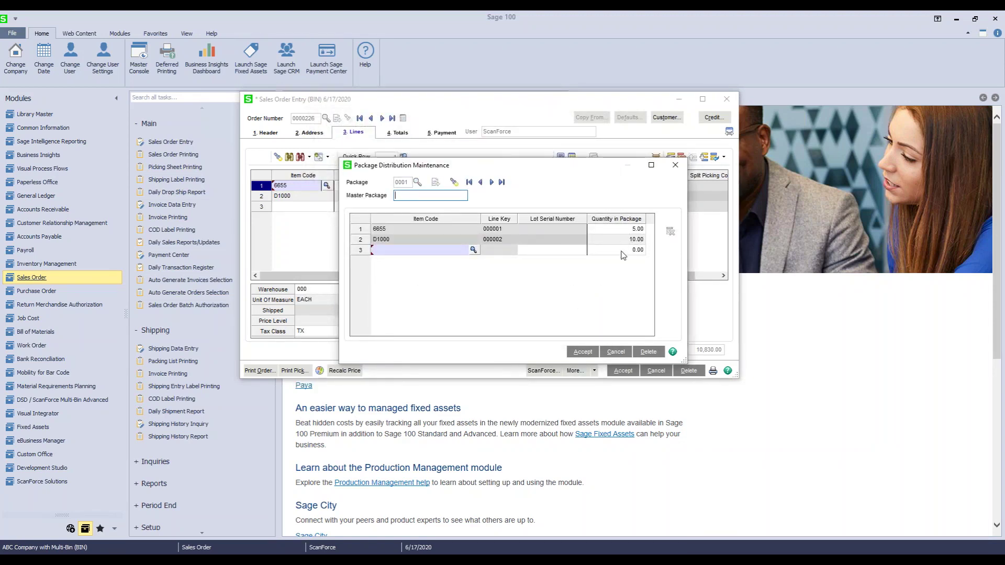
{"action": "left_click", "coordinate": [492, 182]}
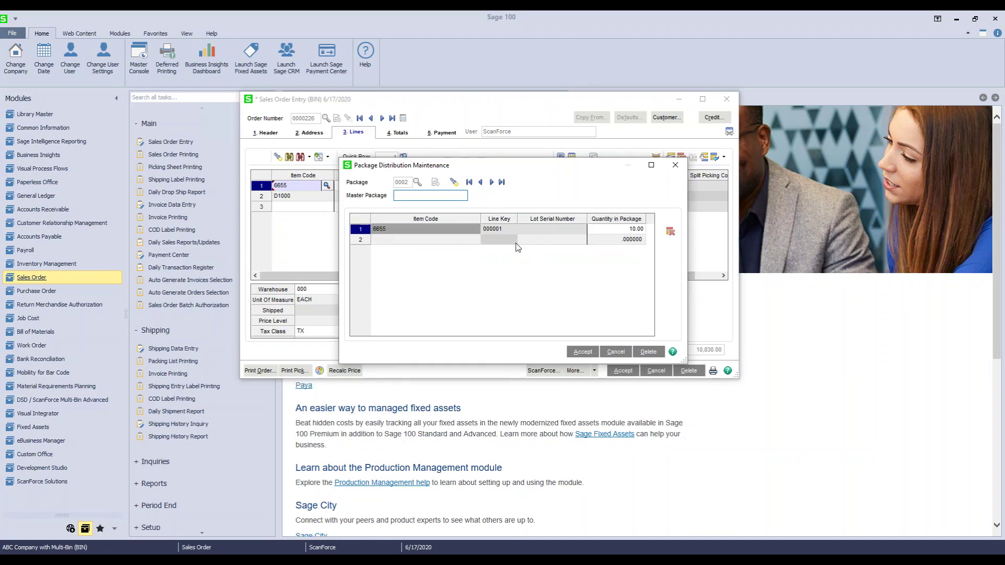
{"action": "left_click", "coordinate": [675, 165]}
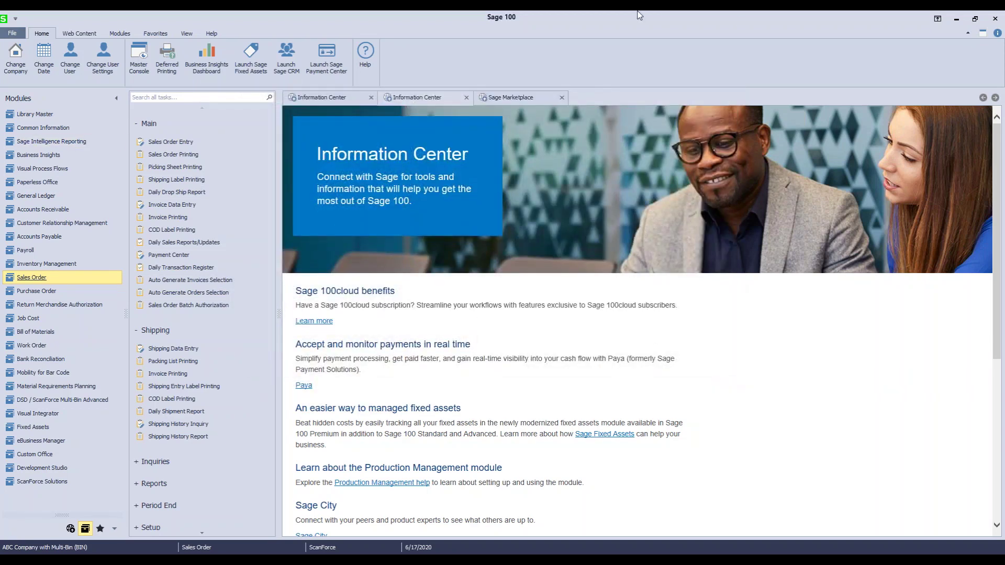
Step: Back in the warehouse app, start SO Pallet Shipping and accept the sales order
{"action": "left_click", "coordinate": [957, 19]}
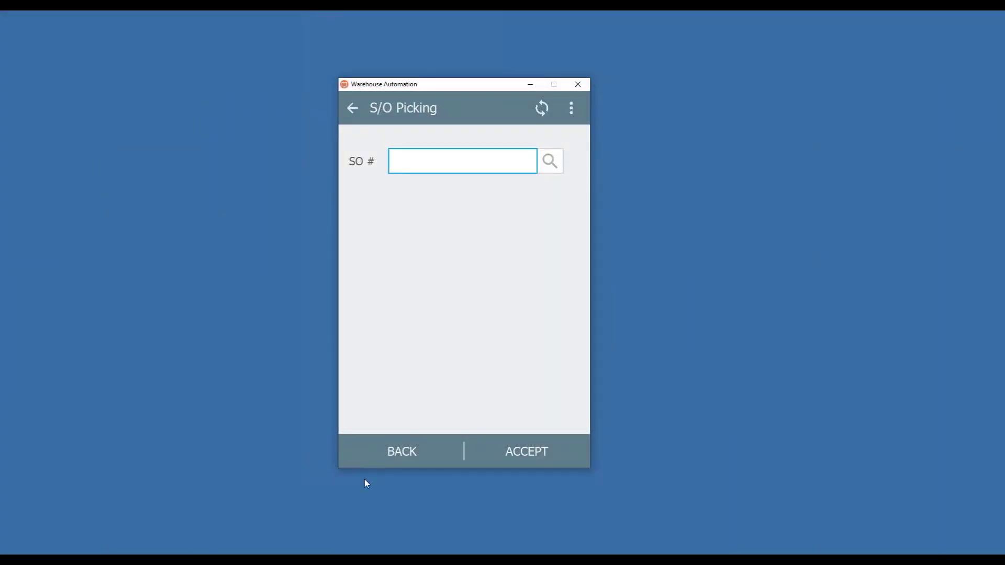
{"action": "left_click", "coordinate": [385, 458]}
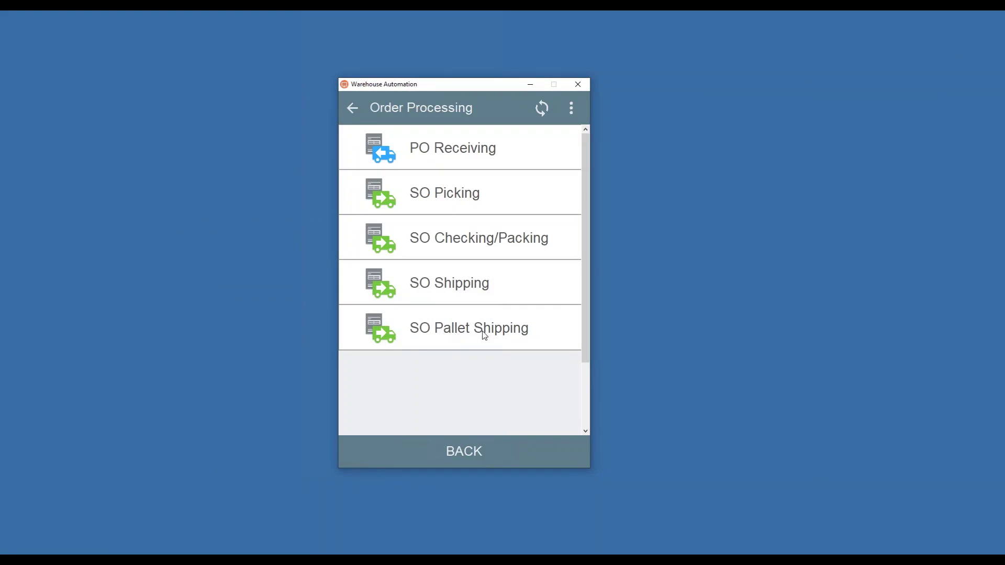
{"action": "left_click", "coordinate": [464, 330]}
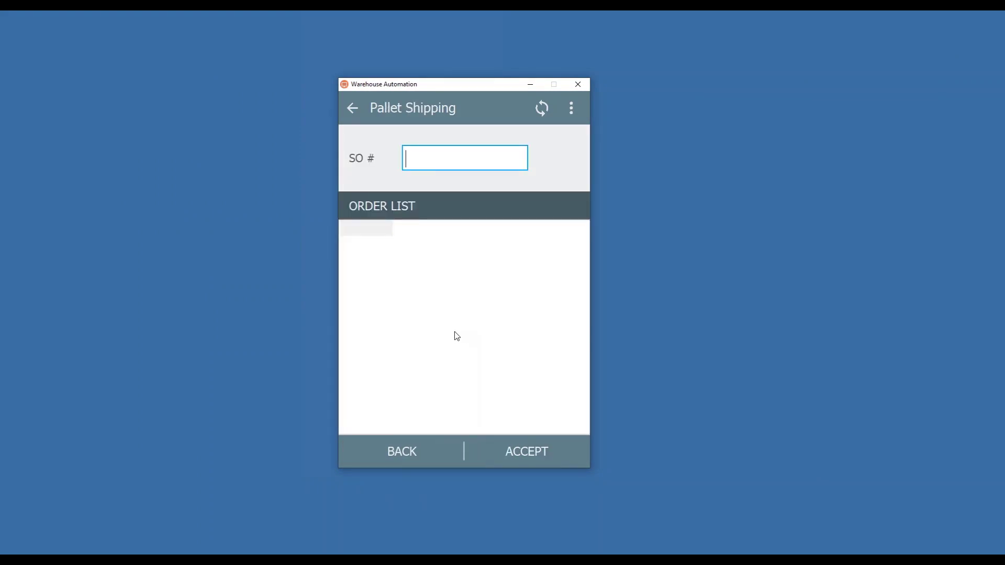
{"action": "left_click", "coordinate": [549, 460]}
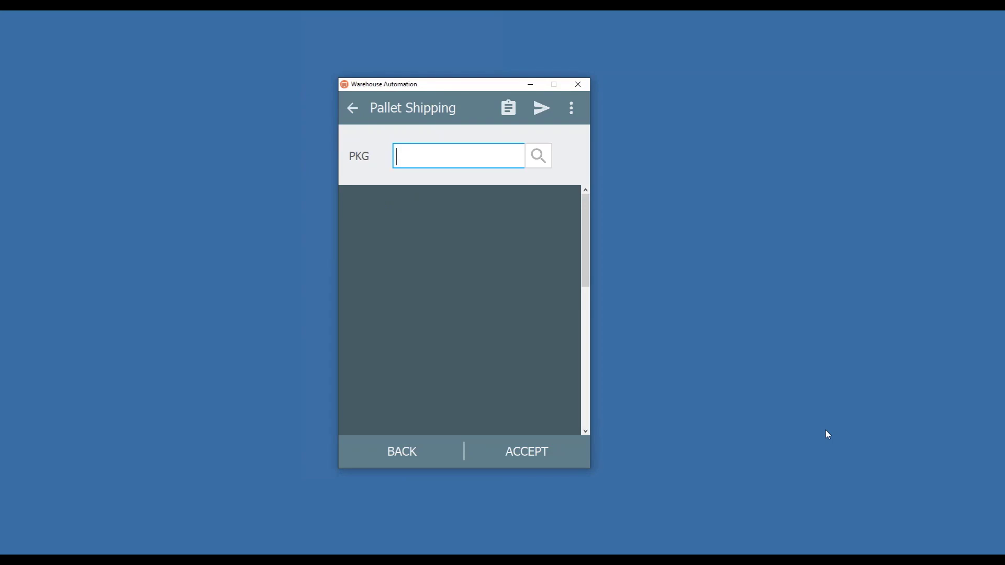
{"action": "left_click", "coordinate": [543, 162]}
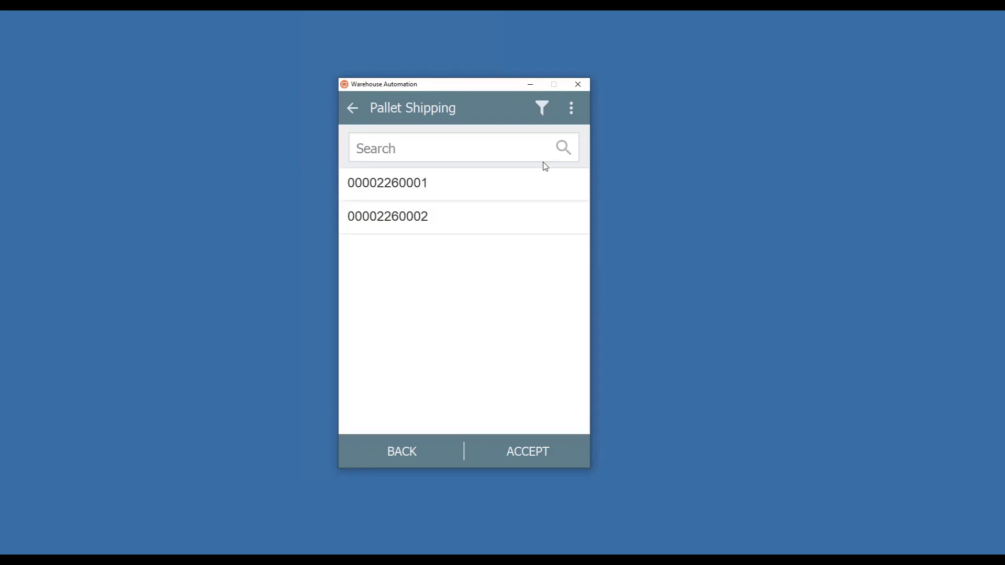
{"action": "left_click", "coordinate": [429, 451]}
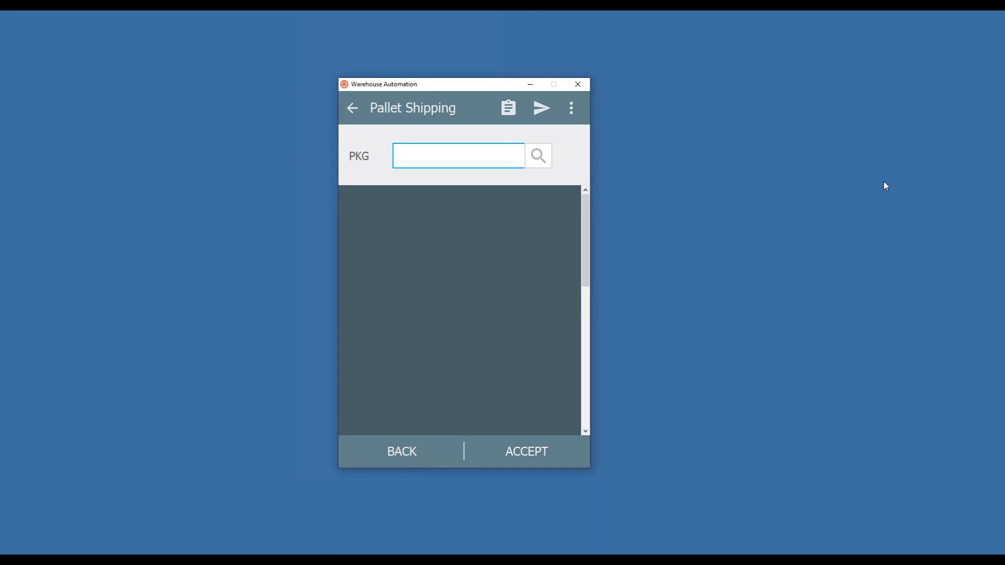
{"action": "type", "text": "00002260001"}
{"action": "key", "text": "Return"}
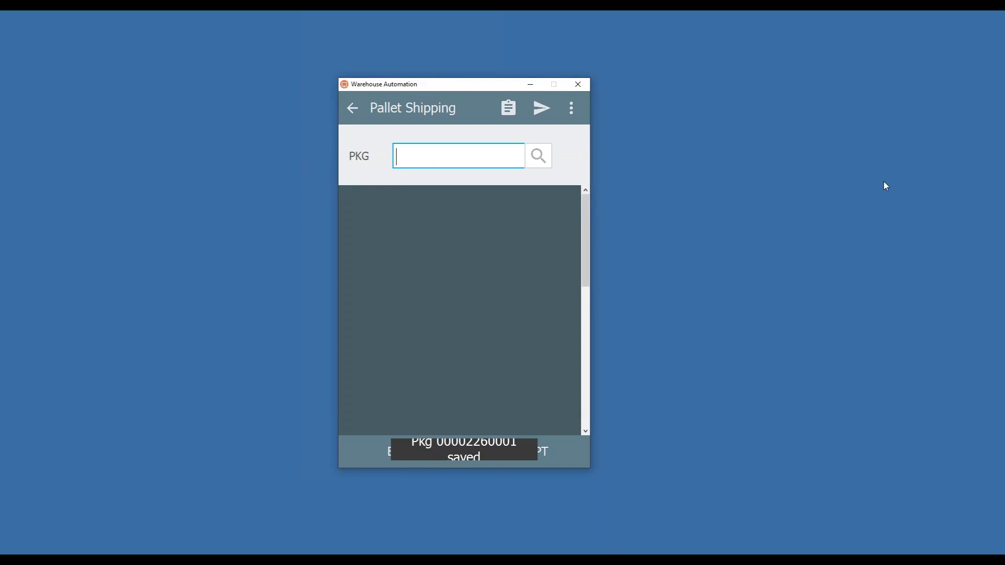
Step: Try sending the scans, dismiss the Unscanned Pkgs warning, and return to scanning
{"action": "left_click", "coordinate": [542, 108]}
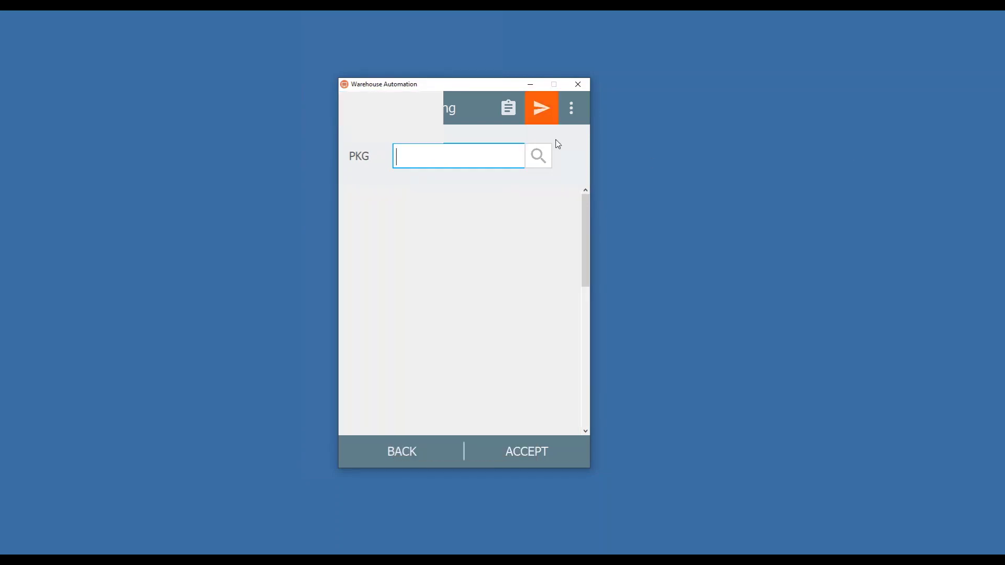
{"action": "left_click", "coordinate": [491, 434]}
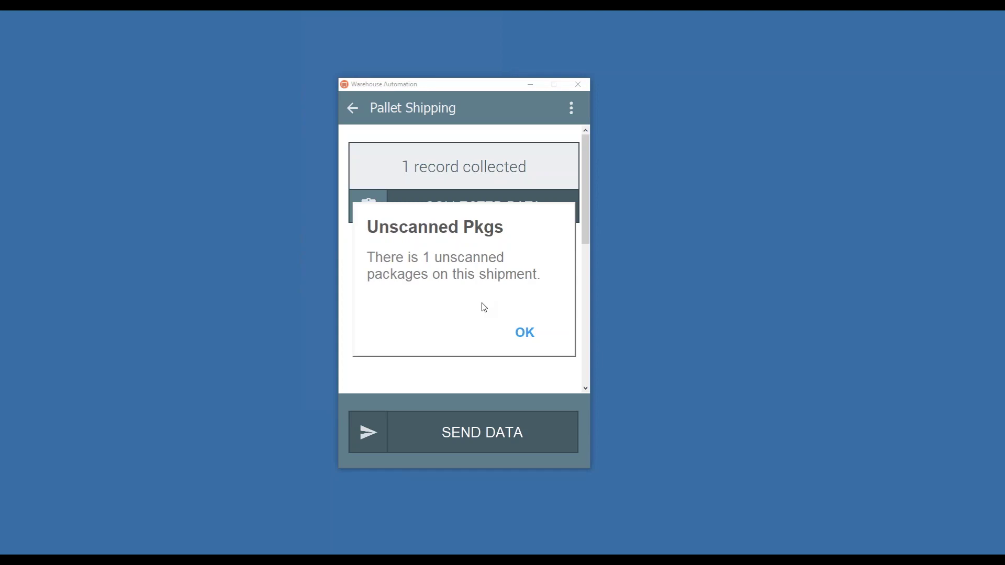
{"action": "left_click", "coordinate": [513, 329]}
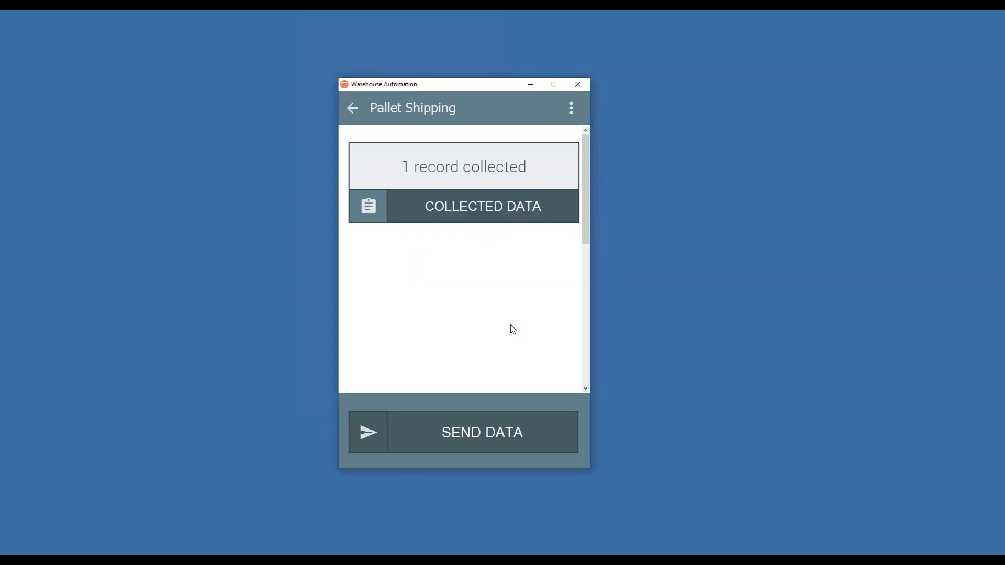
{"action": "left_click", "coordinate": [354, 108]}
{"action": "type", "text": "00002260002"}
{"action": "key", "text": "Return"}
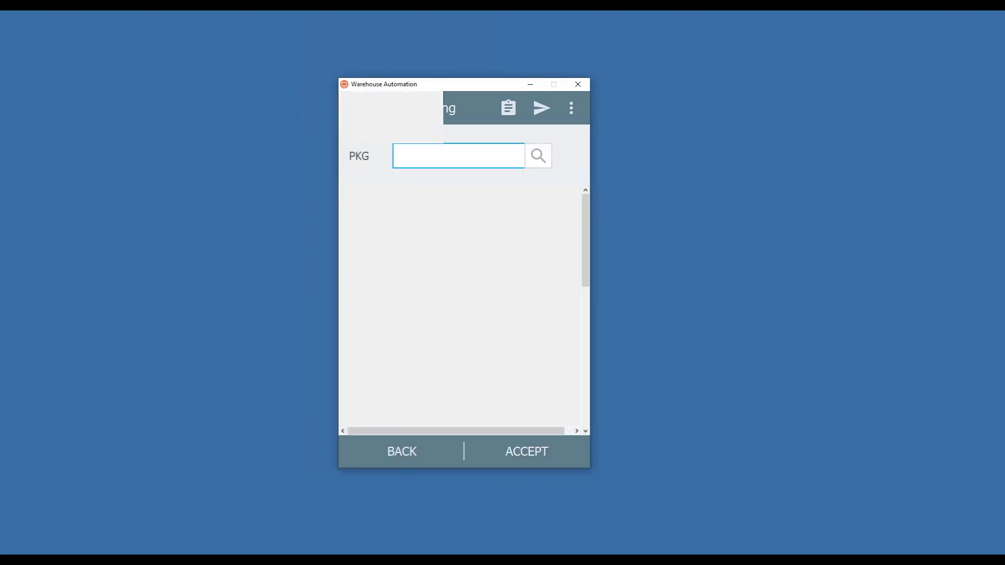
{"action": "left_click", "coordinate": [542, 109]}
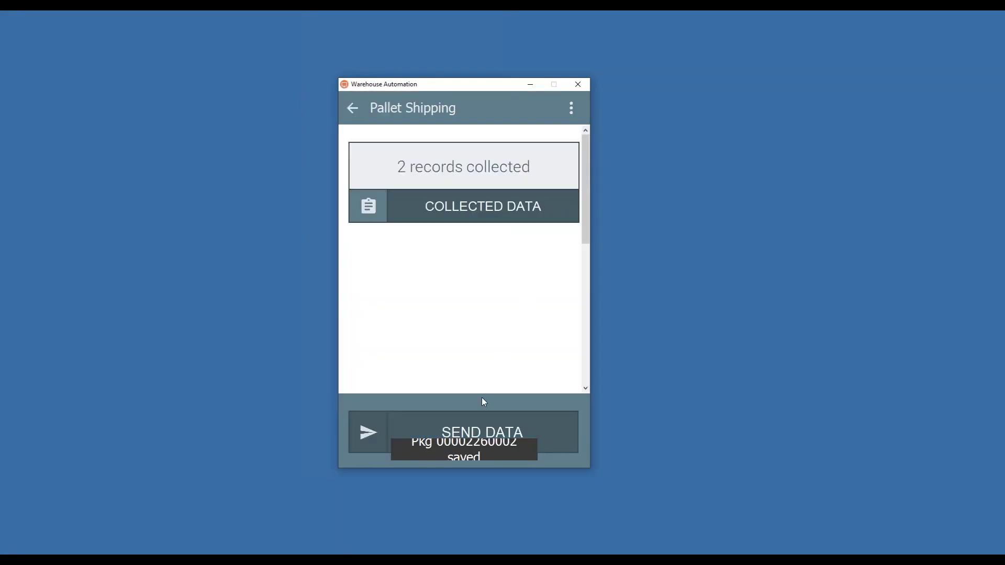
{"action": "left_click", "coordinate": [477, 421]}
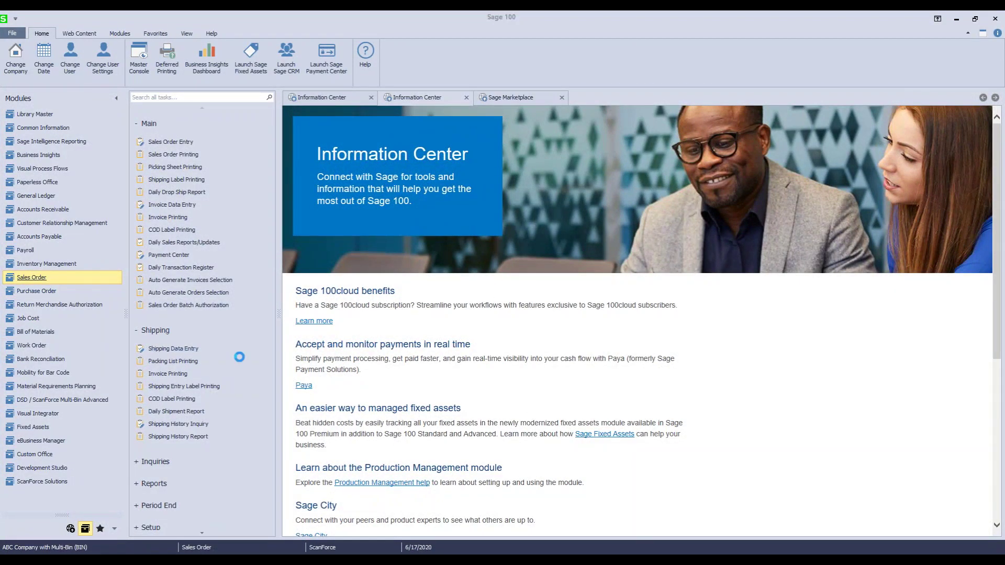
Step: Open Shipping Data Entry using ScanForce import batch 00041
{"action": "left_click", "coordinate": [173, 348]}
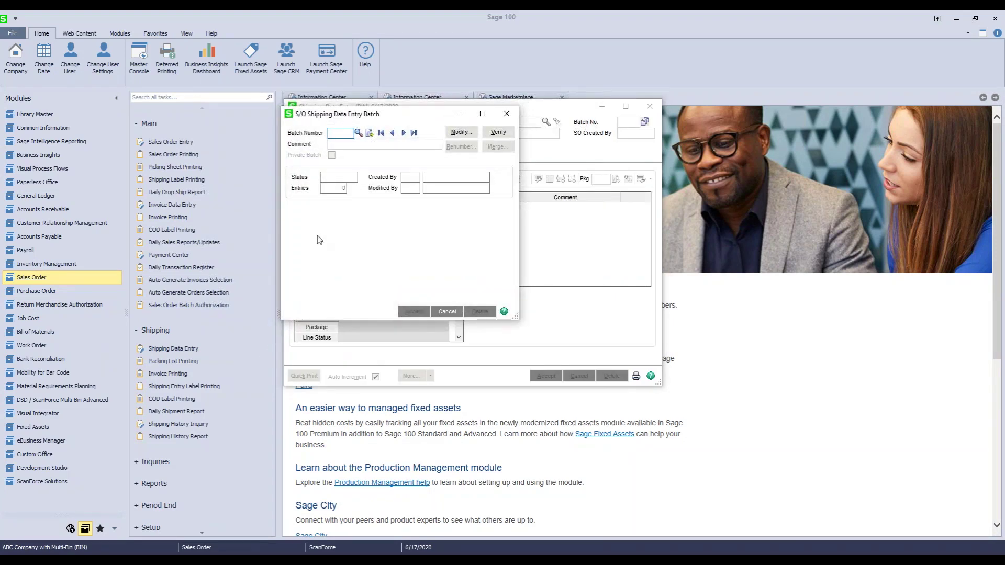
{"action": "left_click", "coordinate": [359, 132]}
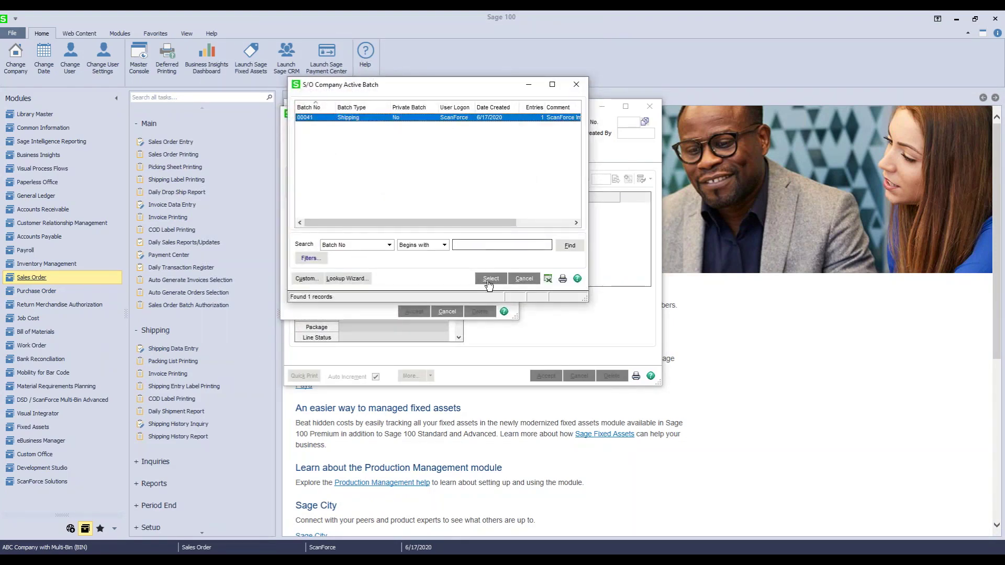
{"action": "left_click", "coordinate": [490, 278]}
{"action": "left_click", "coordinate": [414, 312]}
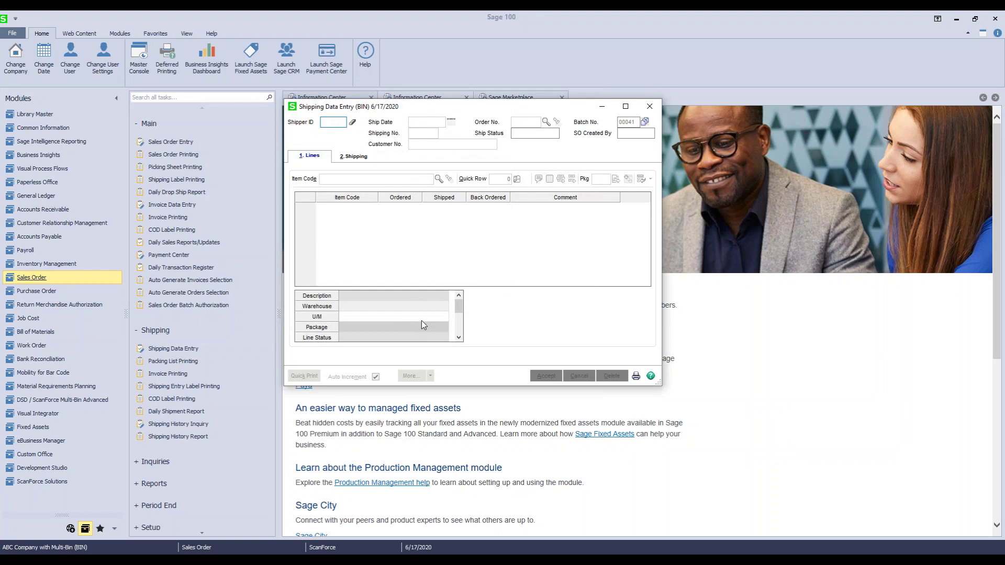
Step: Open order 0000226's shipment and view the contents of packages 0002 and 0001
{"action": "left_click", "coordinate": [546, 121]}
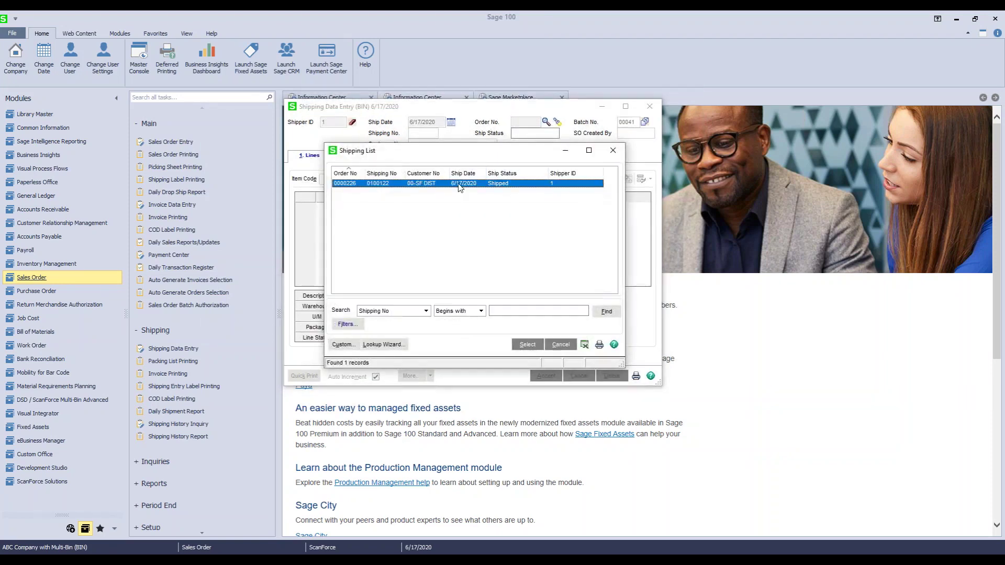
{"action": "double_click", "coordinate": [448, 184]}
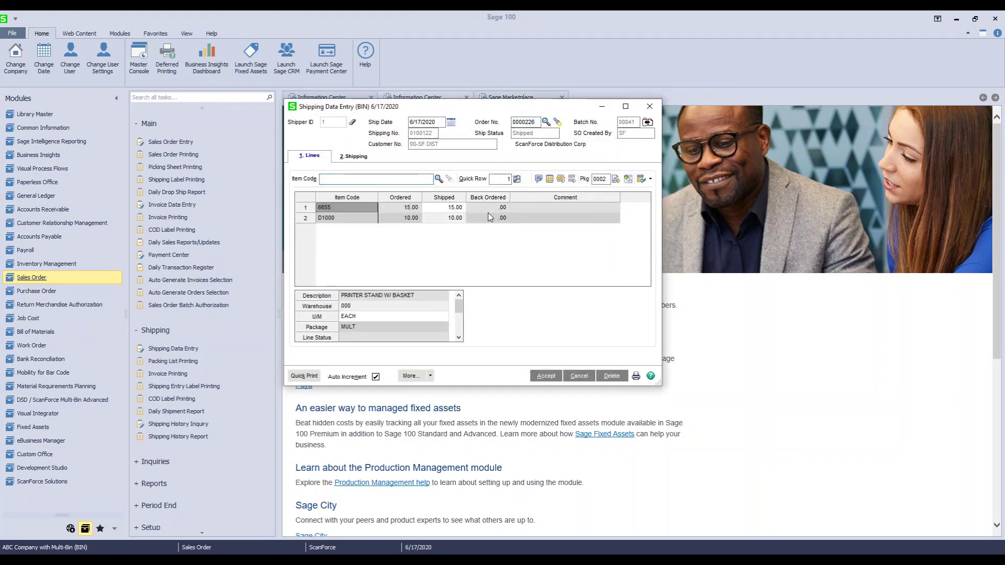
{"action": "left_click", "coordinate": [629, 178]}
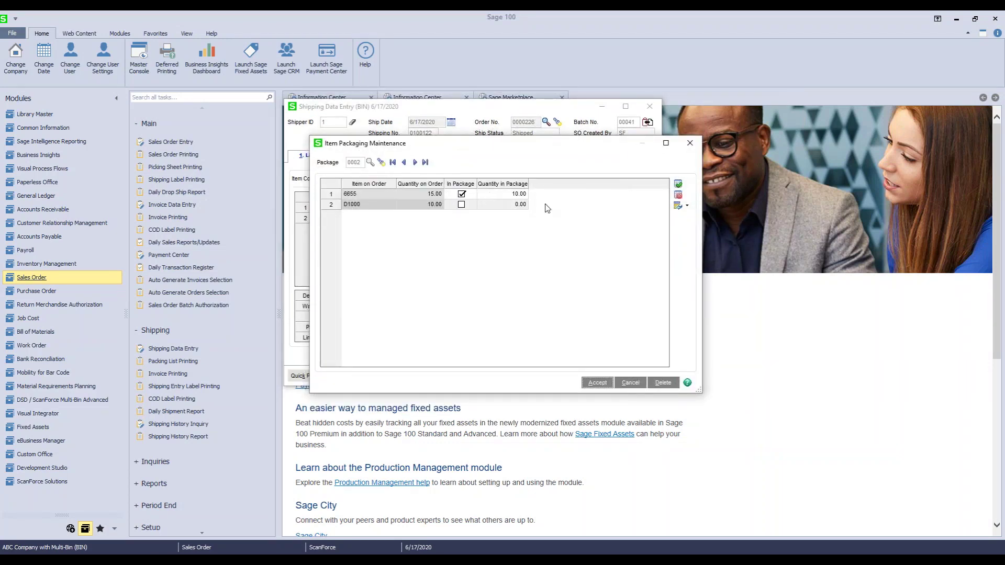
{"action": "left_click", "coordinate": [403, 162]}
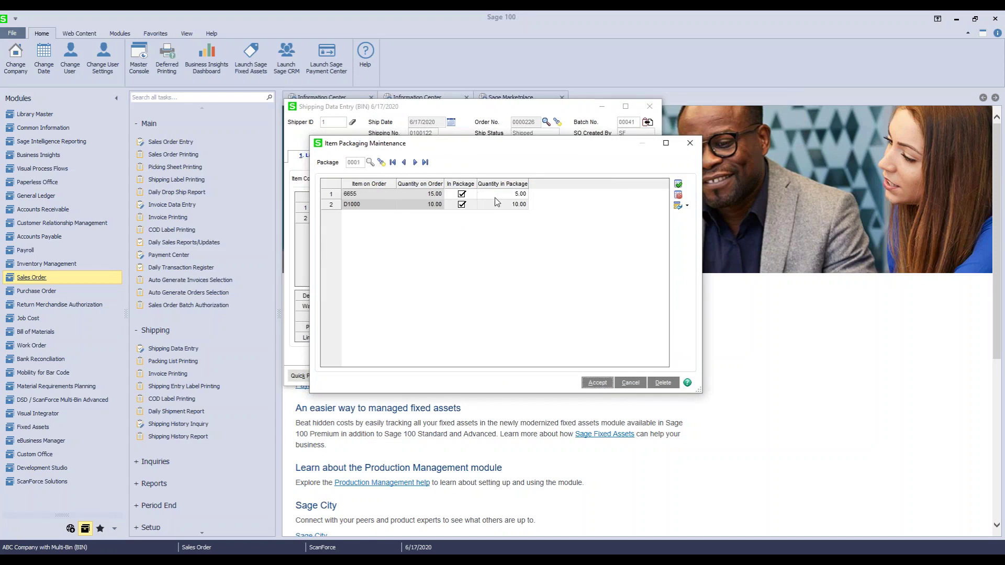